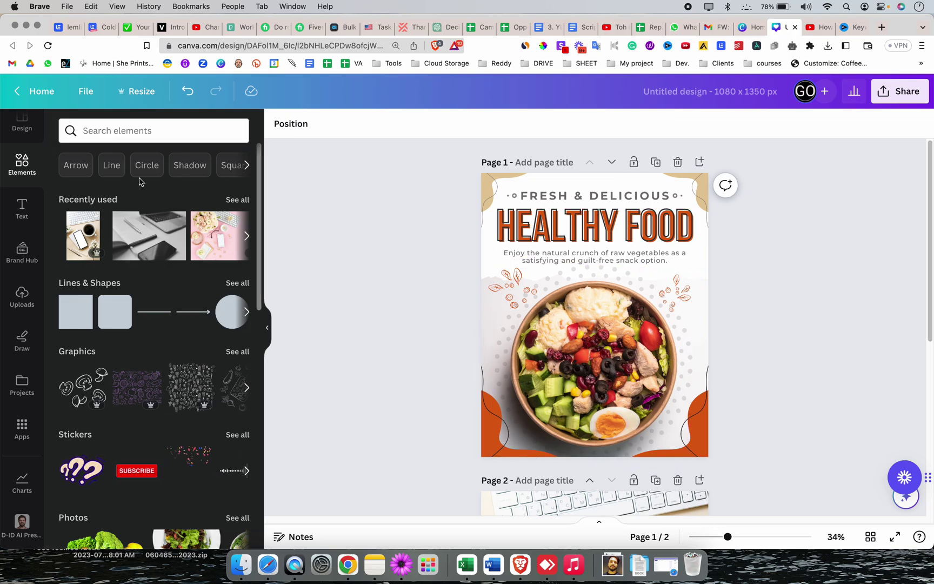
Show the Design panel's template details, look through both pages, and select the salad image on Page 1.
click(21, 123)
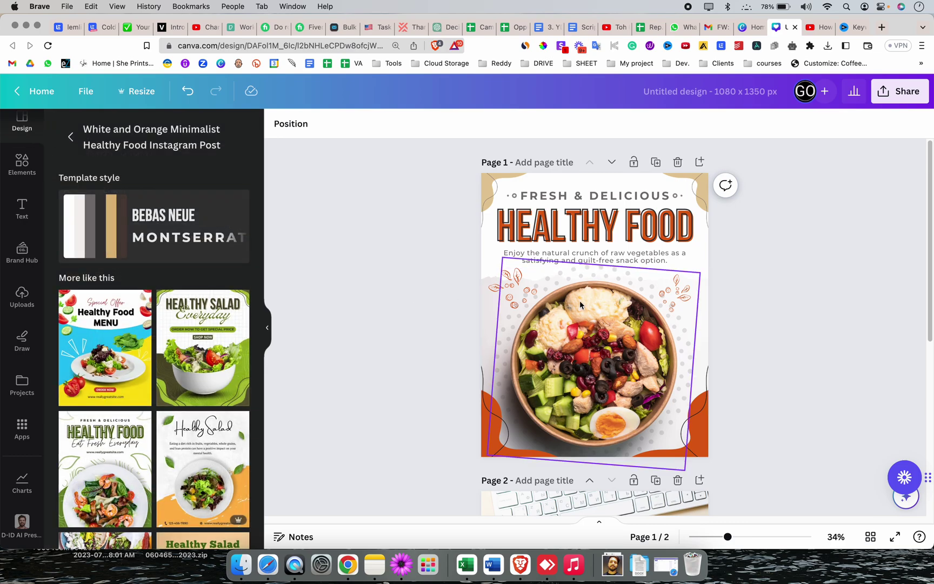
scroll(580, 304, down, 10)
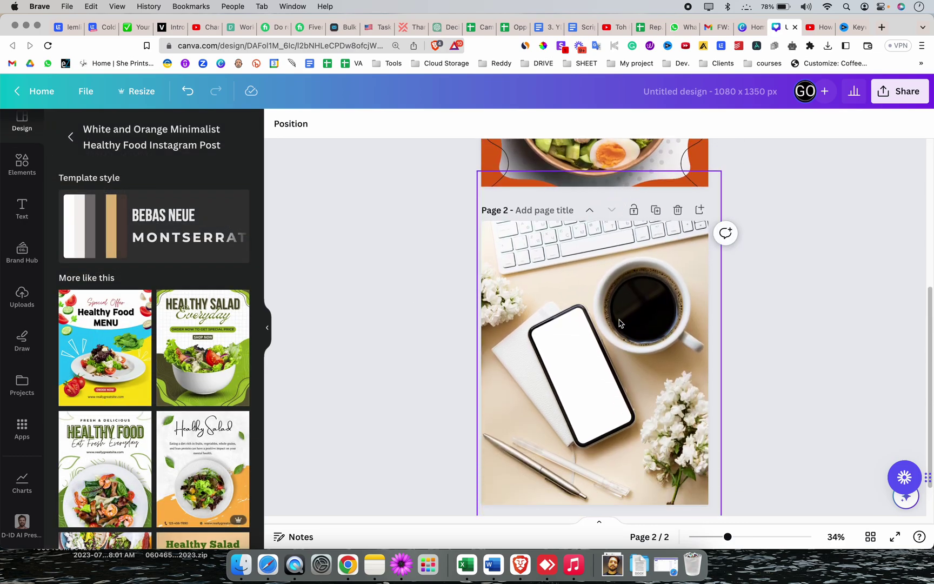
scroll(621, 327, up, 4)
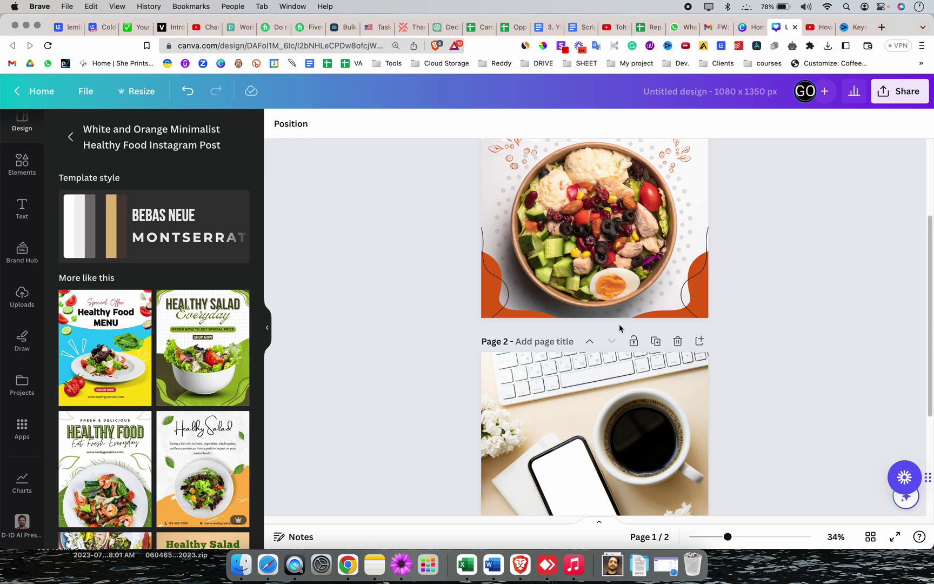
scroll(620, 328, up, 2)
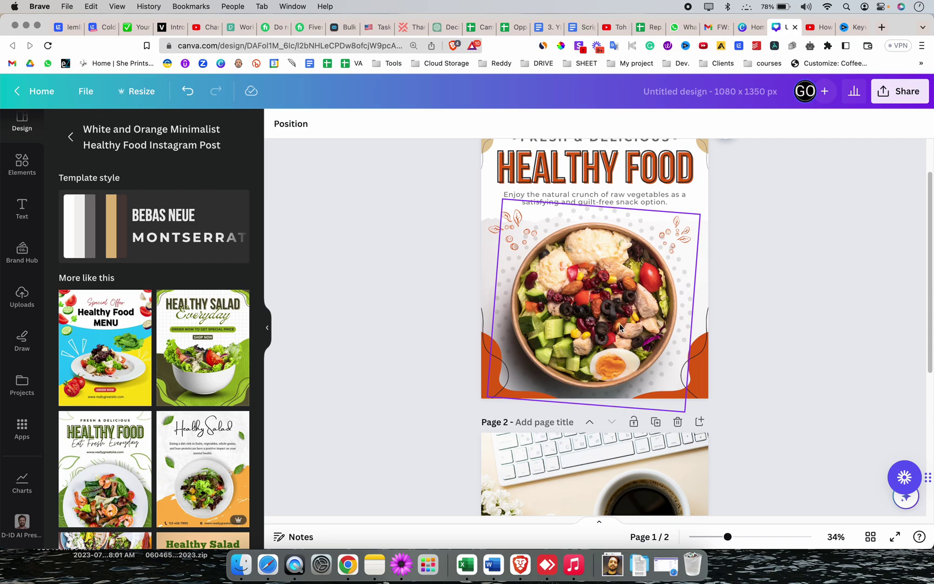
scroll(621, 323, down, 6)
scroll(647, 322, up, 6)
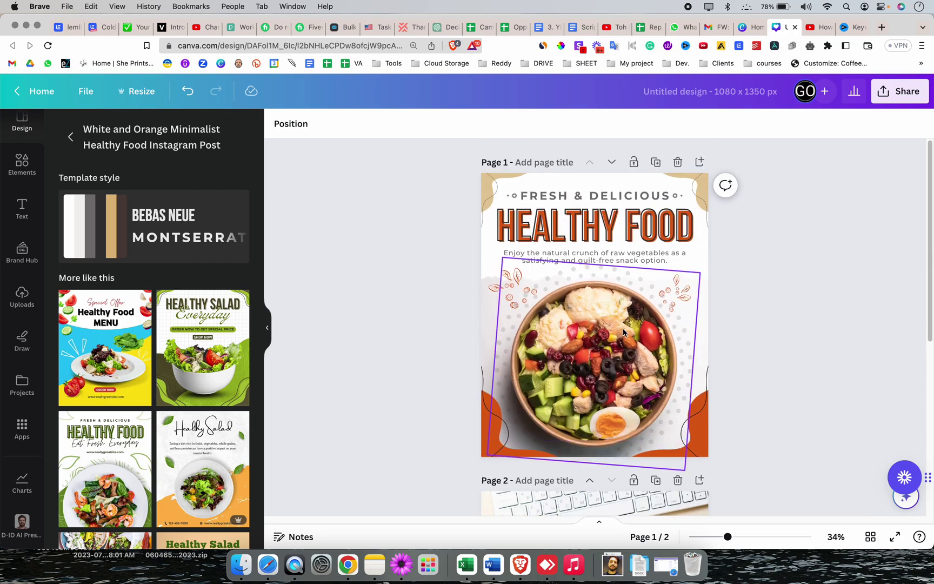
scroll(625, 340, down, 3)
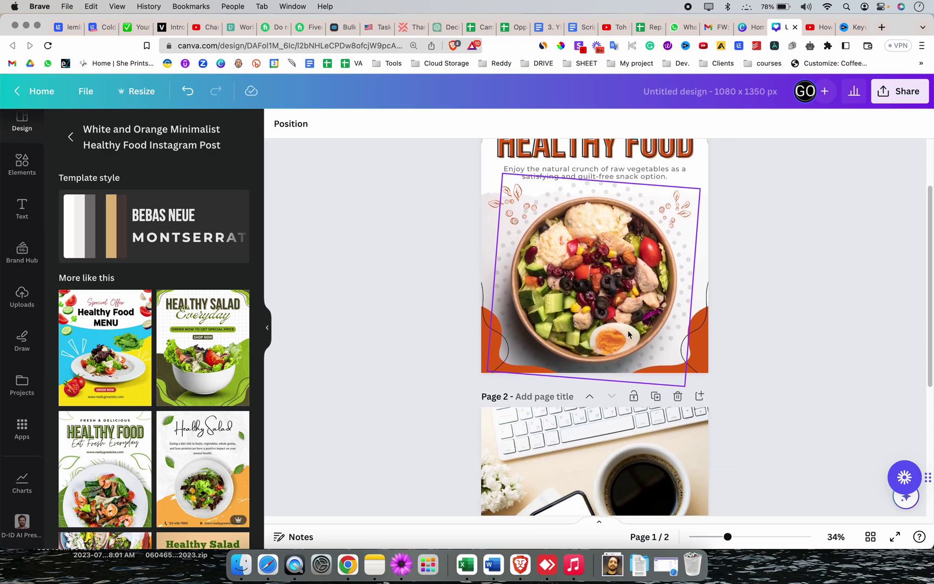
scroll(565, 302, down, 5)
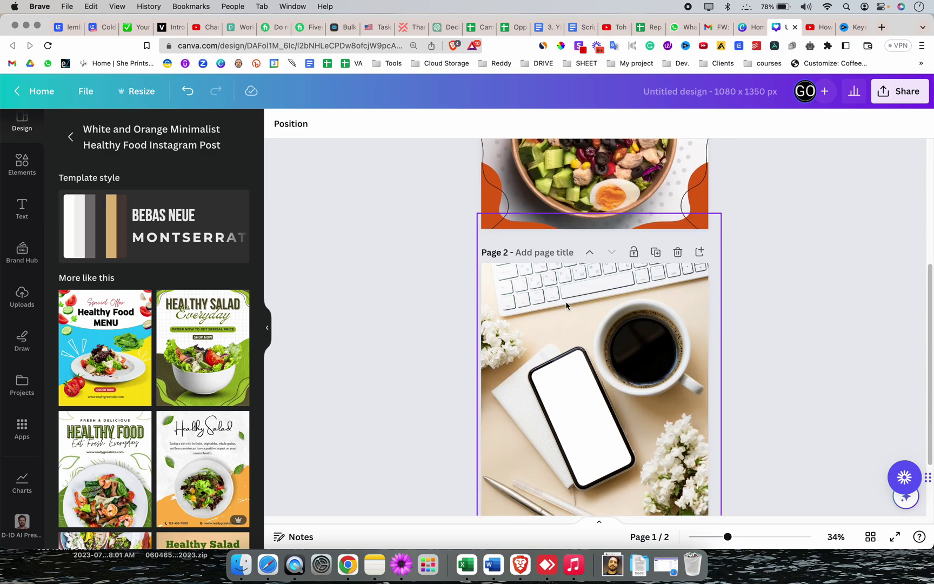
scroll(566, 302, down, 3)
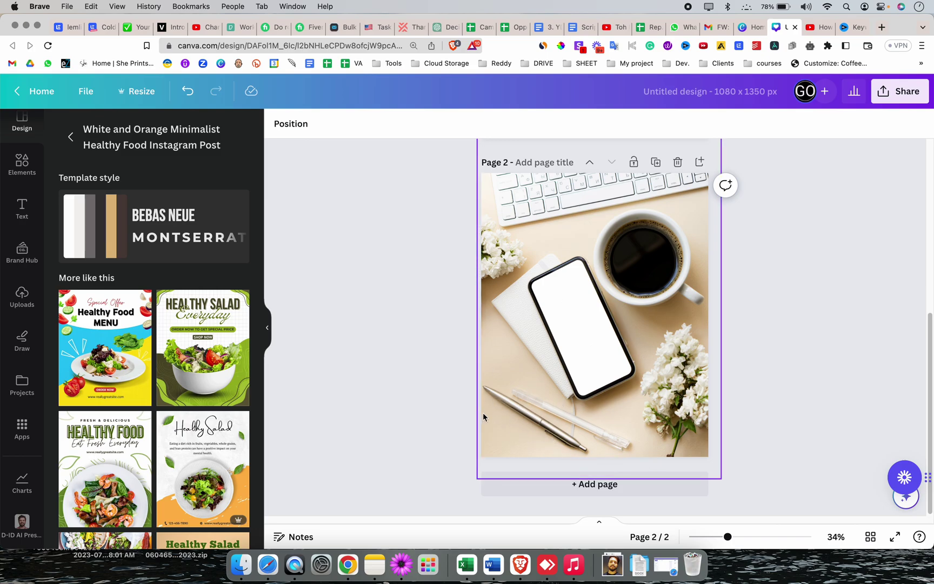
scroll(457, 422, up, 10)
scroll(457, 422, up, 1)
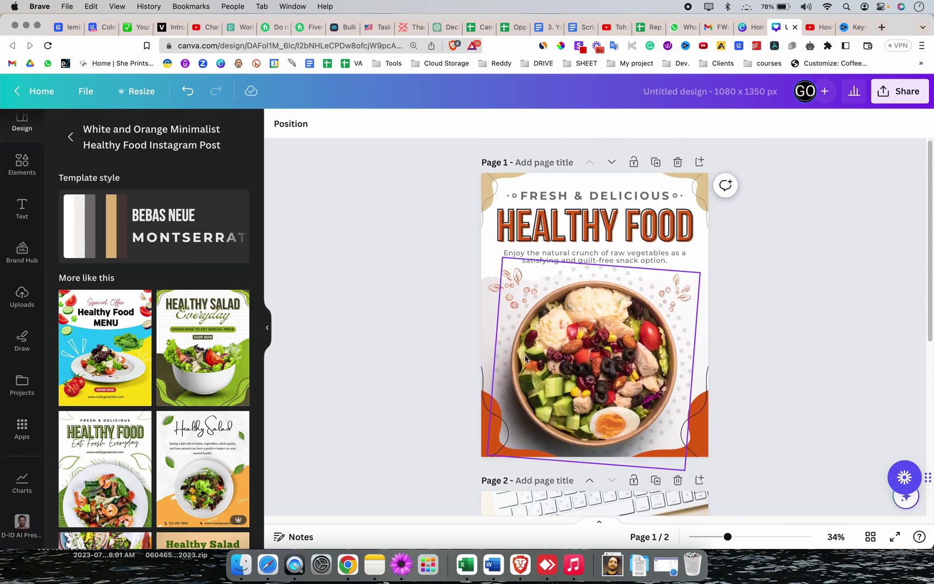
click(581, 349)
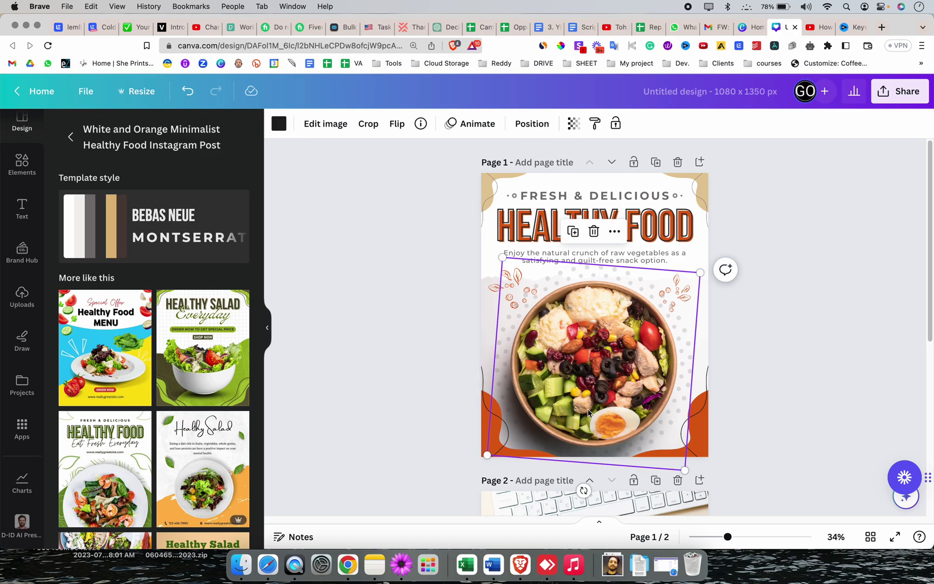
click(723, 319)
scroll(557, 263, down, 6)
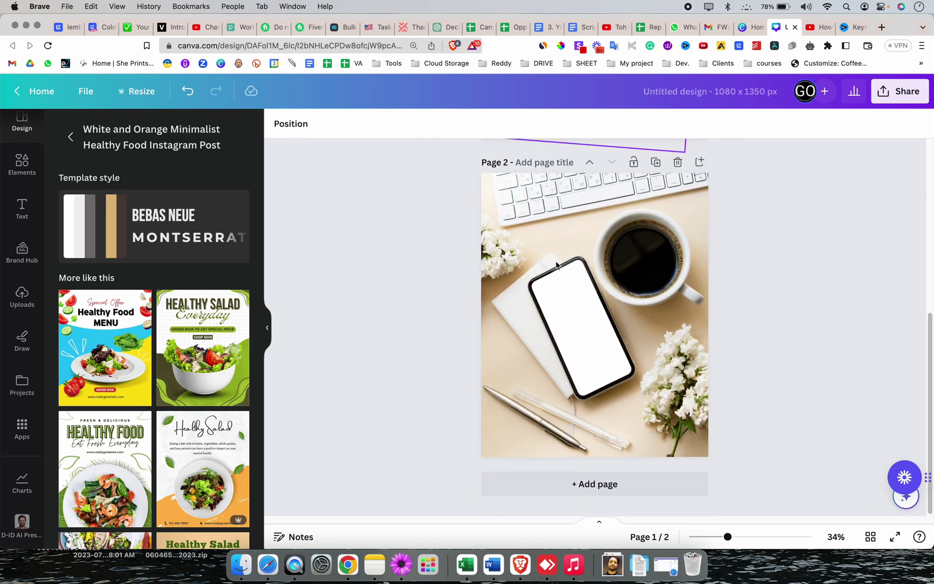
scroll(557, 264, up, 1)
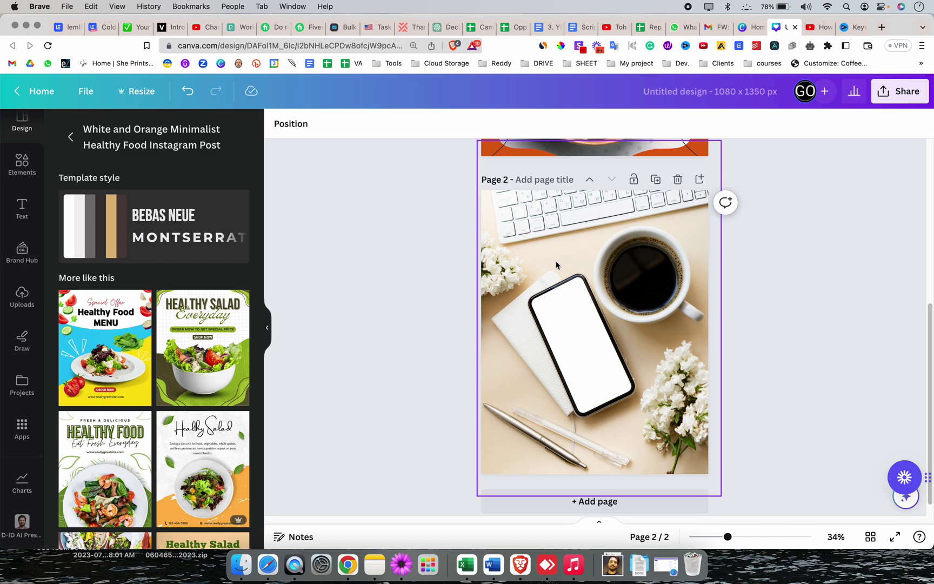
scroll(701, 311, up, 10)
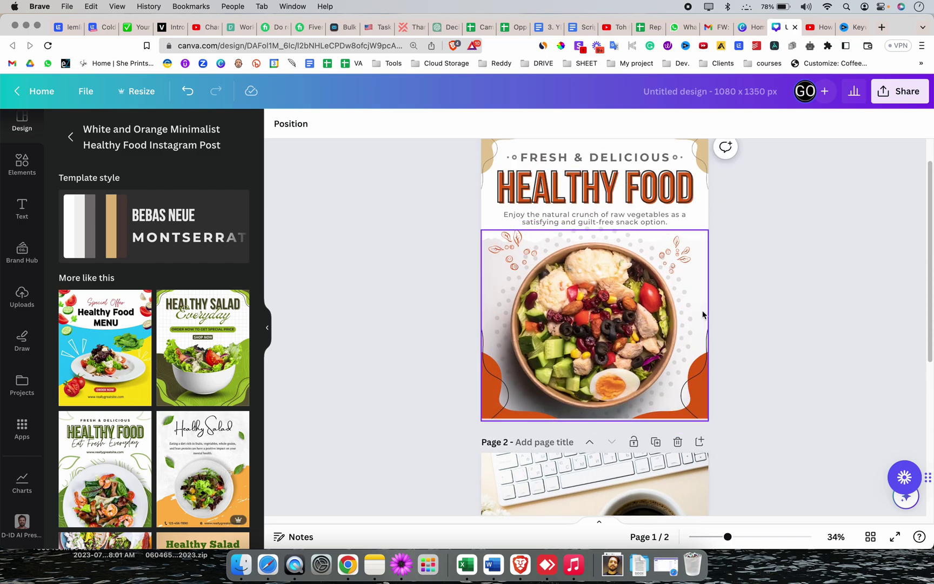
scroll(703, 315, up, 2)
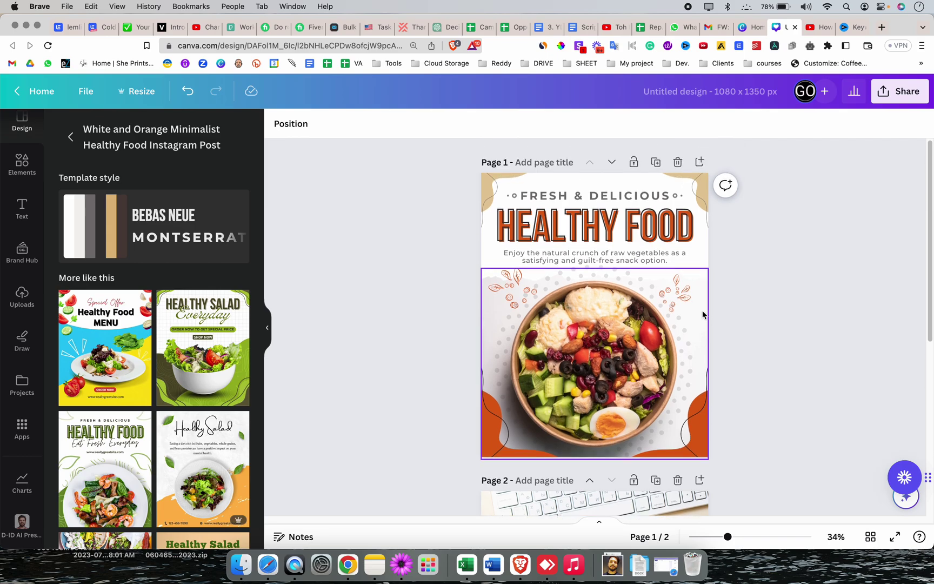
scroll(702, 315, down, 10)
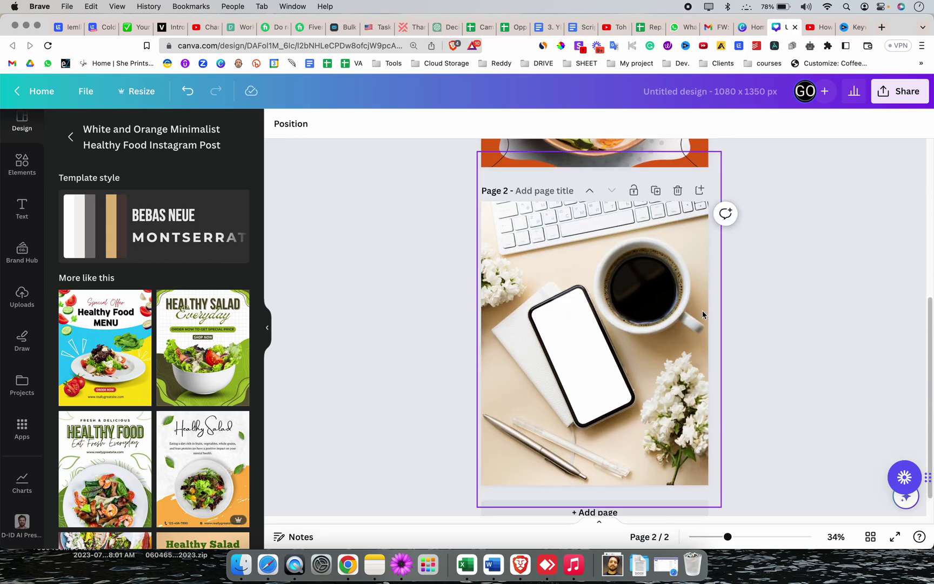
scroll(702, 312, up, 8)
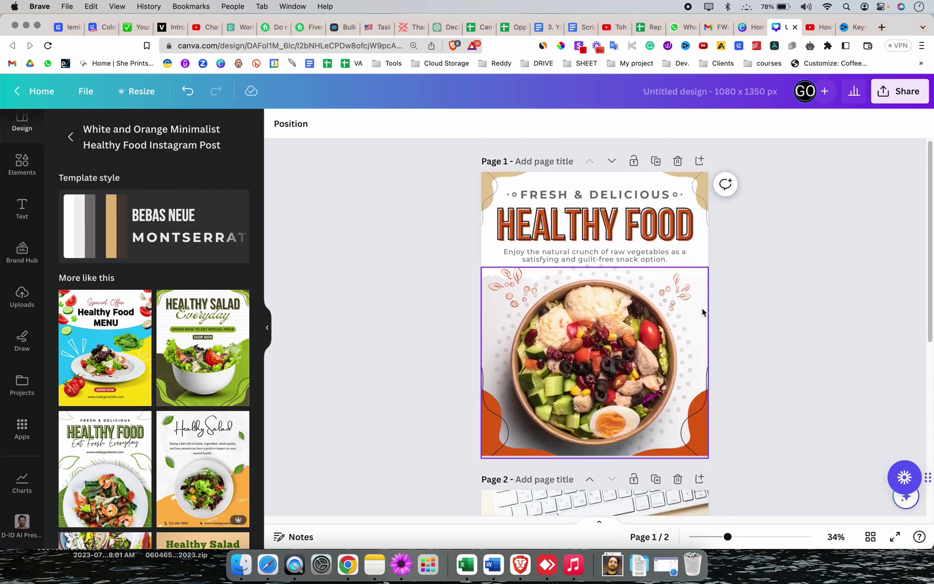
scroll(702, 312, down, 1)
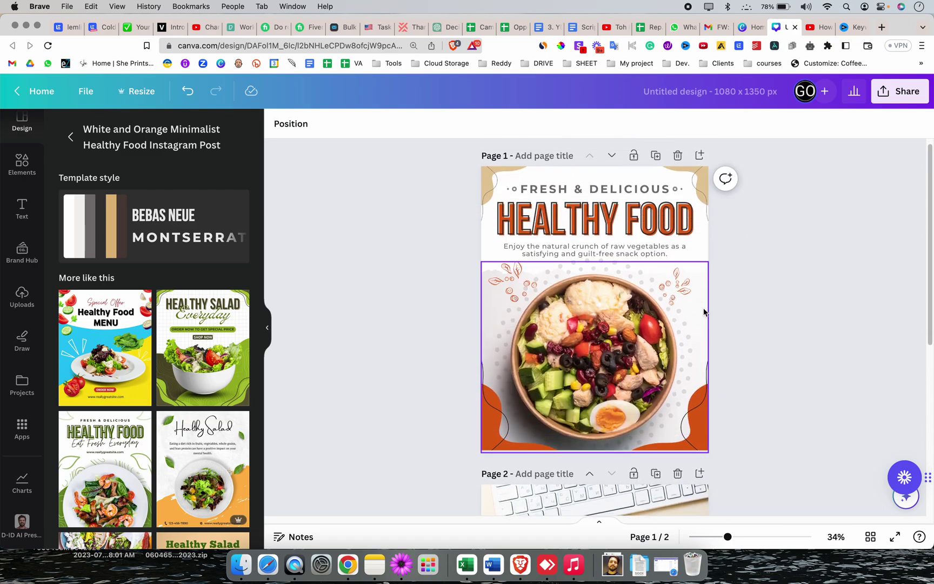
scroll(704, 312, down, 5)
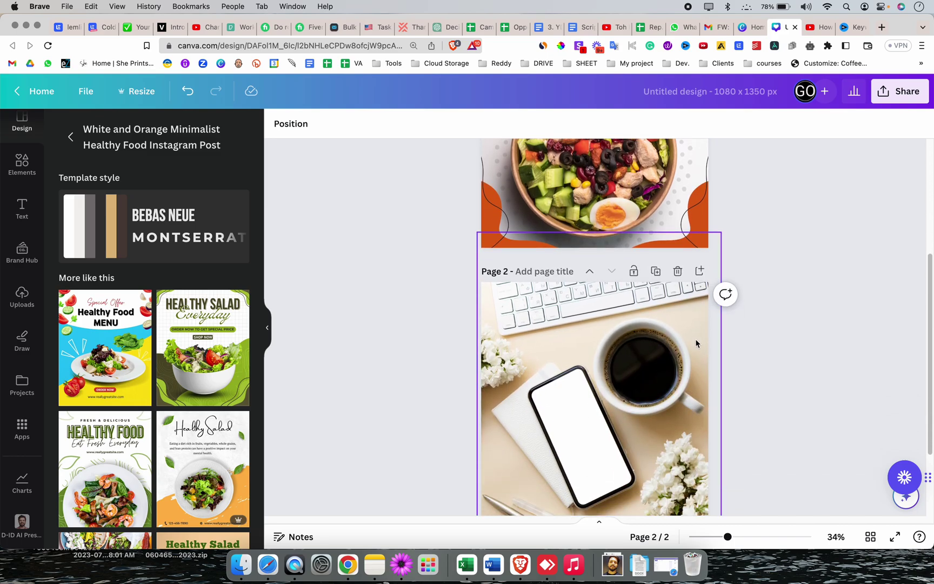
scroll(697, 342, down, 3)
scroll(657, 331, up, 5)
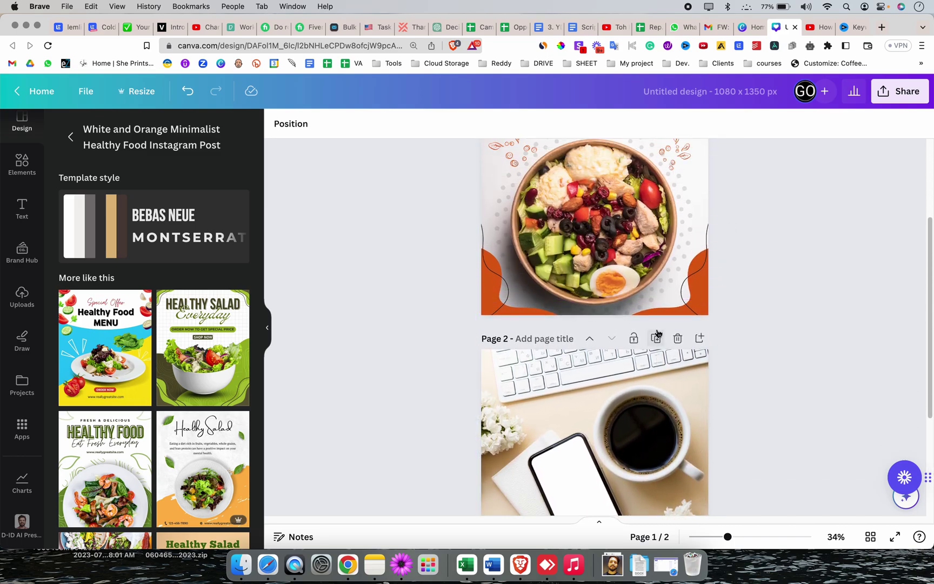
scroll(687, 346, up, 1)
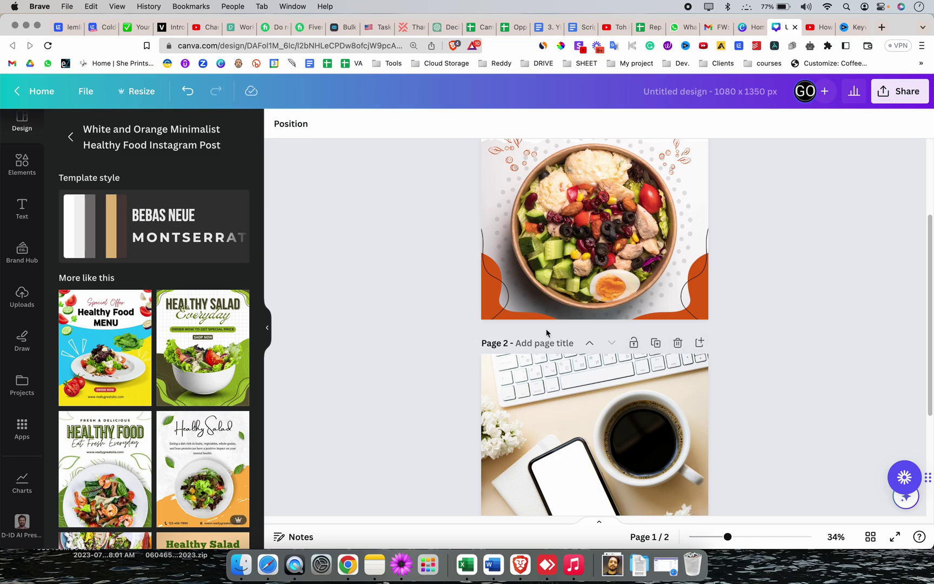
scroll(719, 343, up, 3)
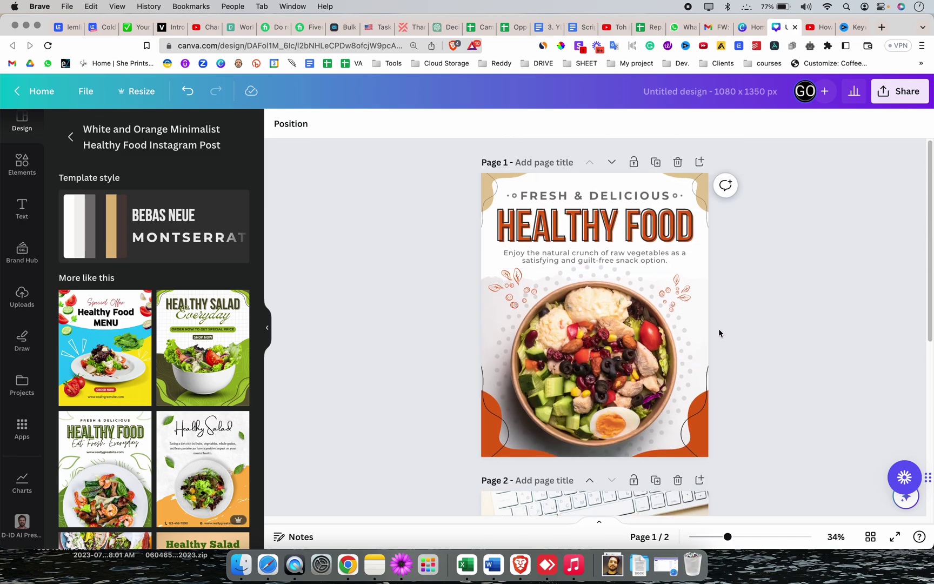
scroll(635, 325, down, 3)
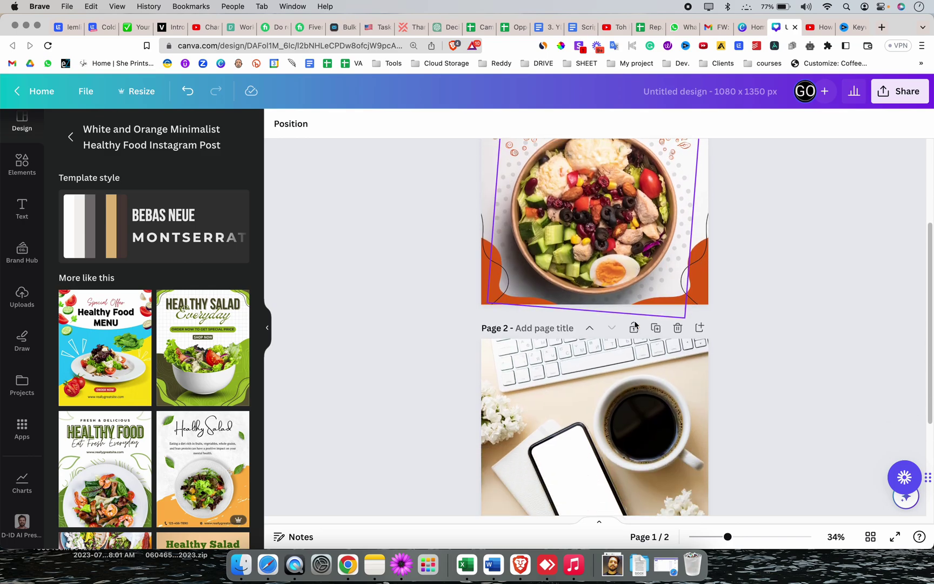
scroll(635, 325, down, 3)
scroll(543, 372, up, 1)
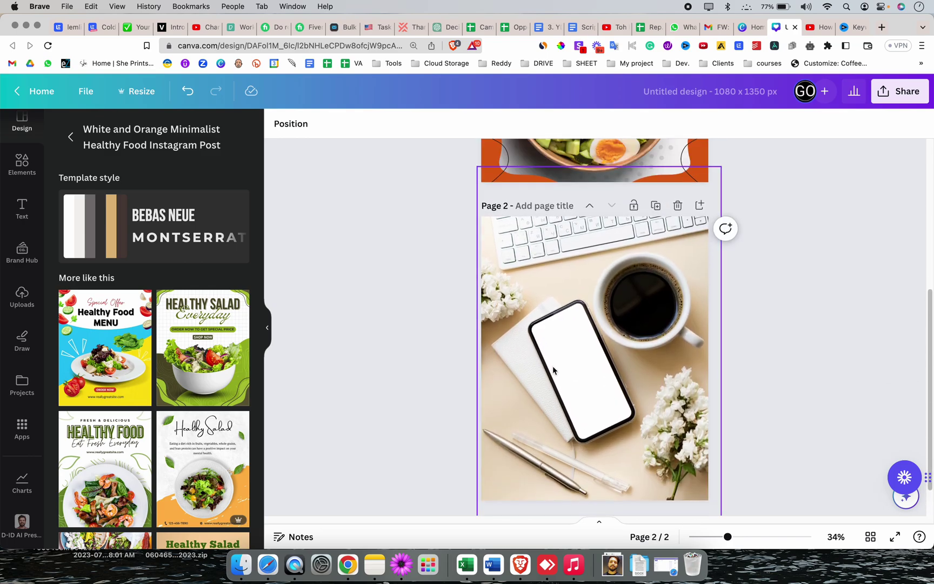
scroll(557, 366, down, 1)
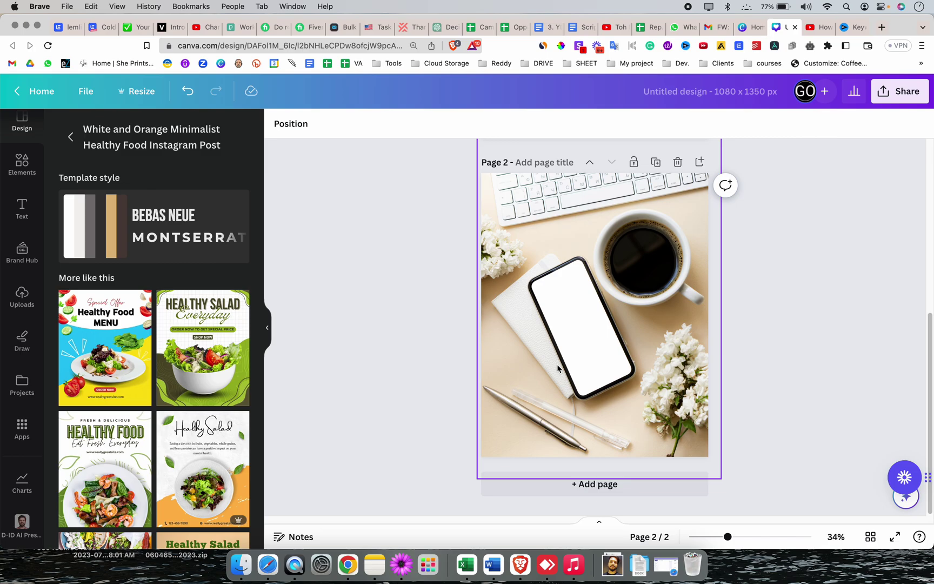
scroll(557, 364, up, 1)
scroll(558, 368, down, 1)
Select the desk photo on Page 2 and open its Edit photo tools.
click(596, 294)
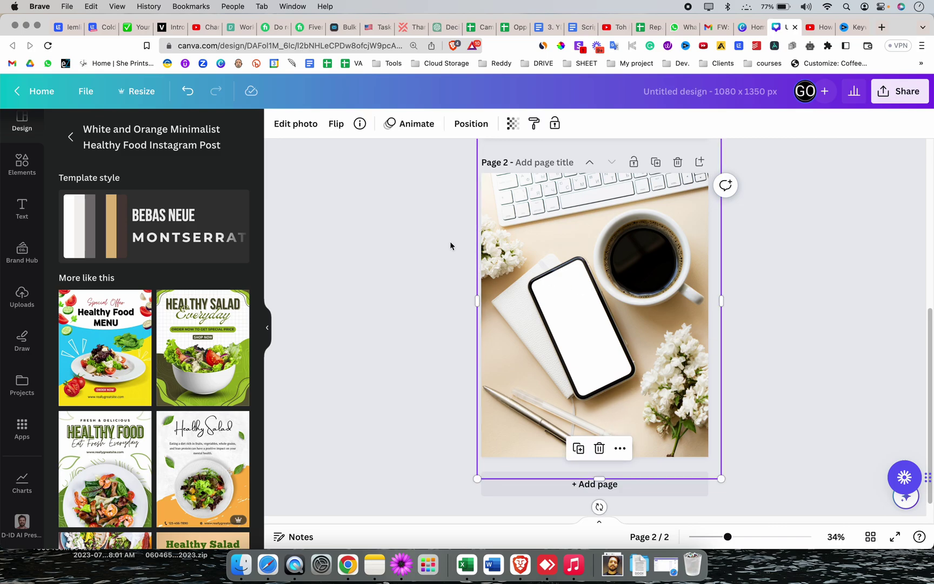
click(309, 121)
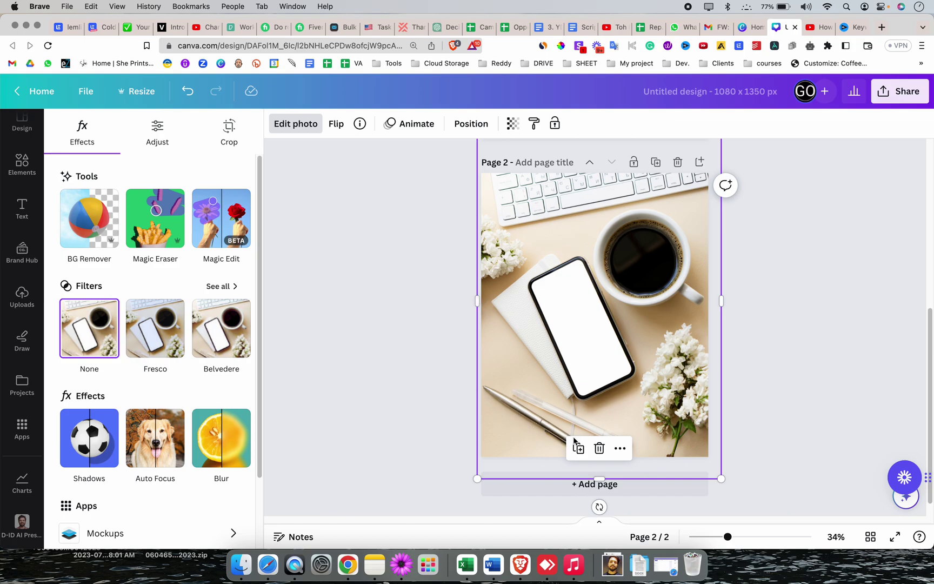
Erase the pen from the desk photo with Magic Eraser in two passes, then close the photo tools.
click(168, 243)
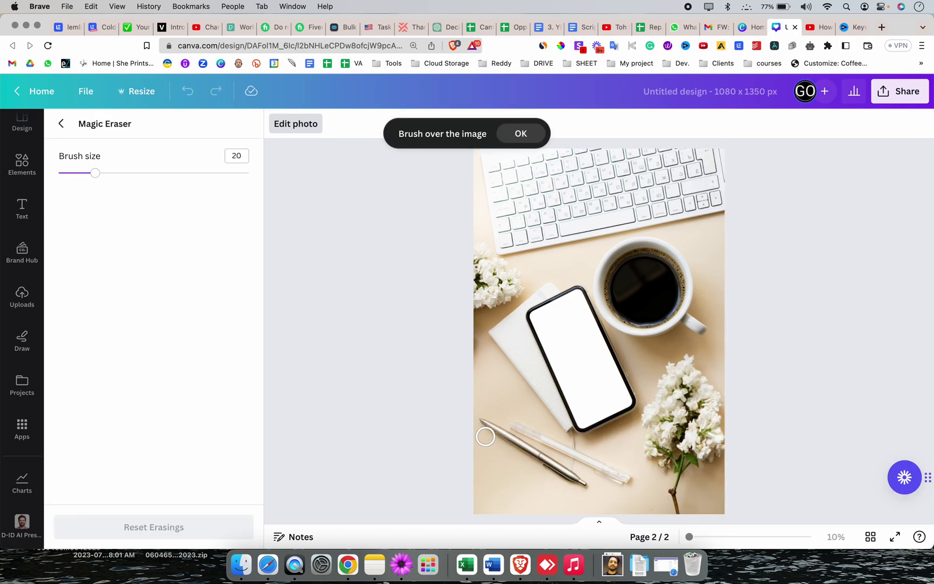
drag(482, 424, 587, 485)
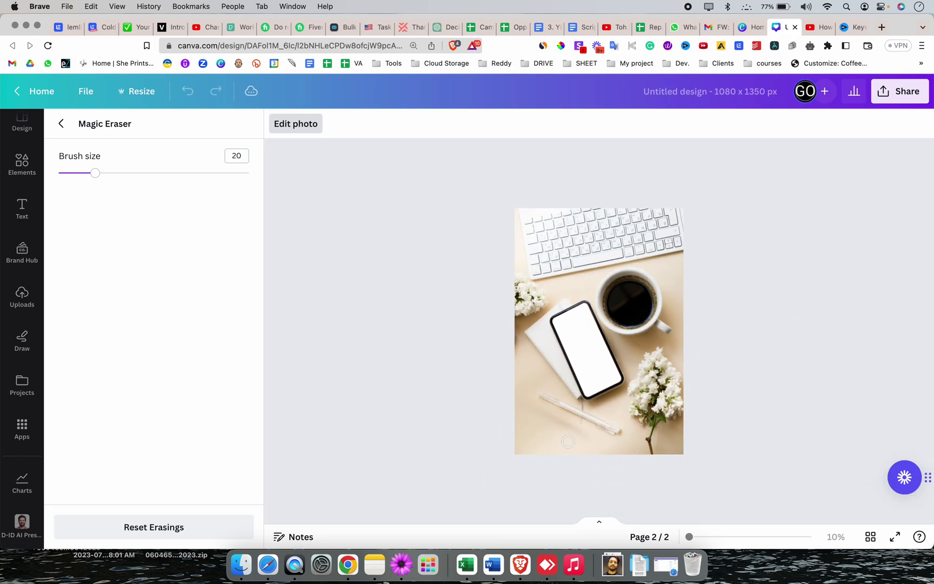
scroll(631, 415, up, 5)
scroll(494, 504, down, 5)
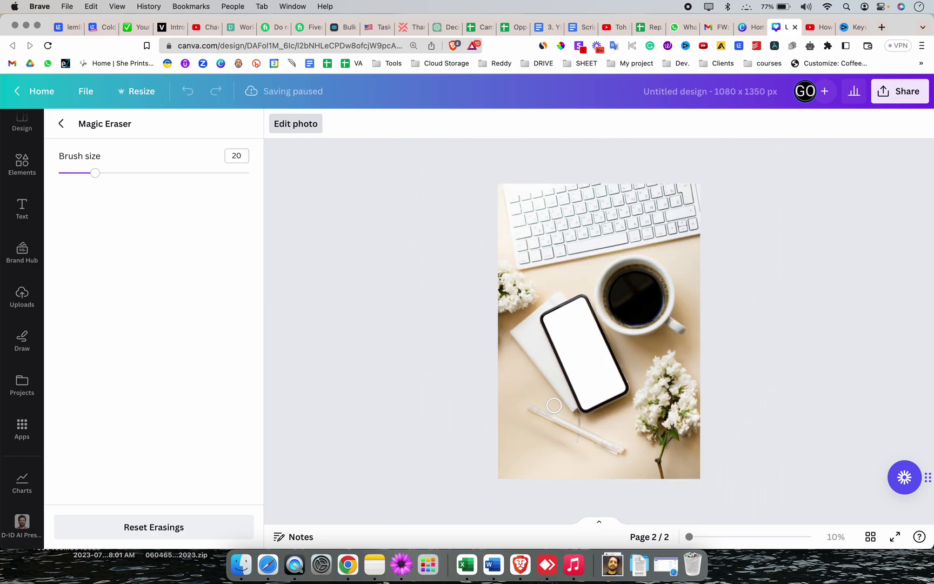
scroll(554, 428, up, 2)
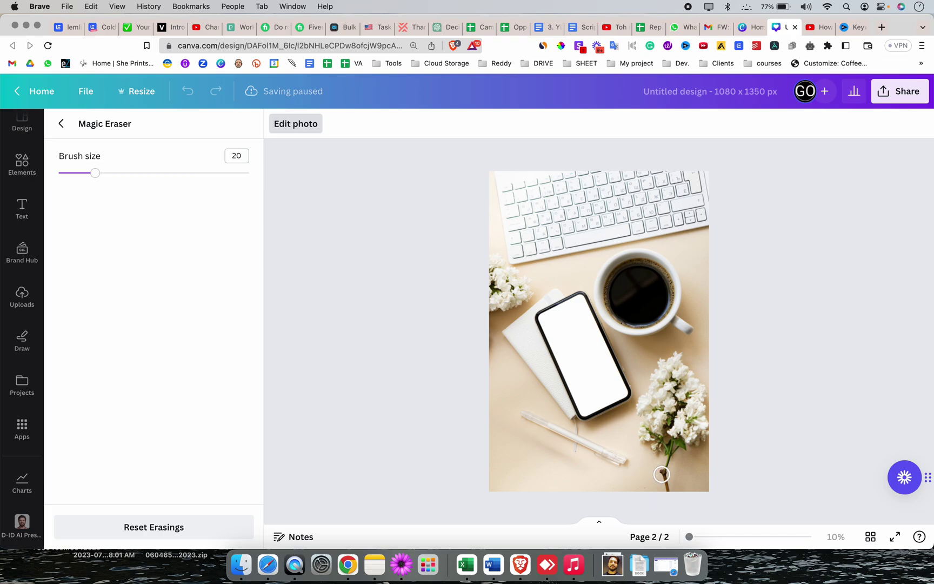
drag(524, 439, 595, 469)
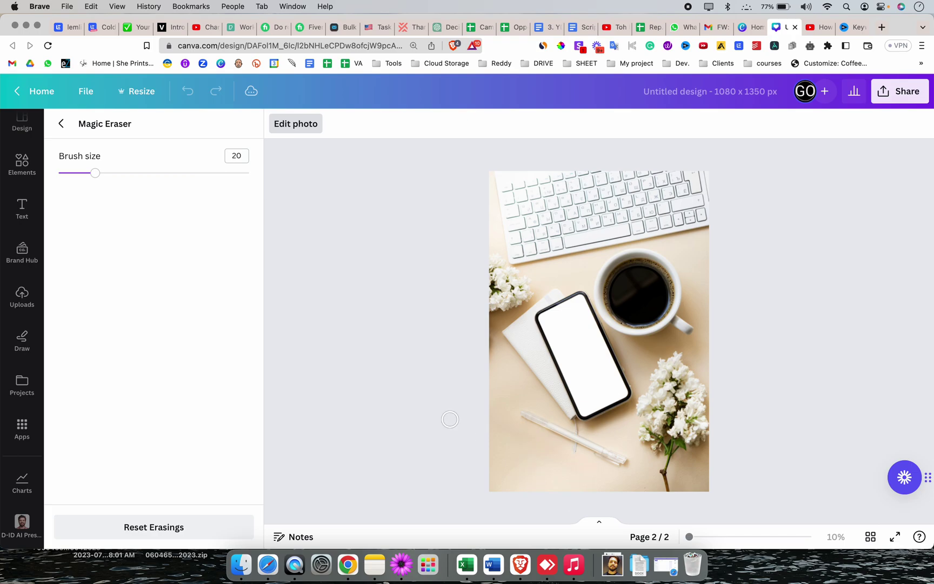
click(61, 123)
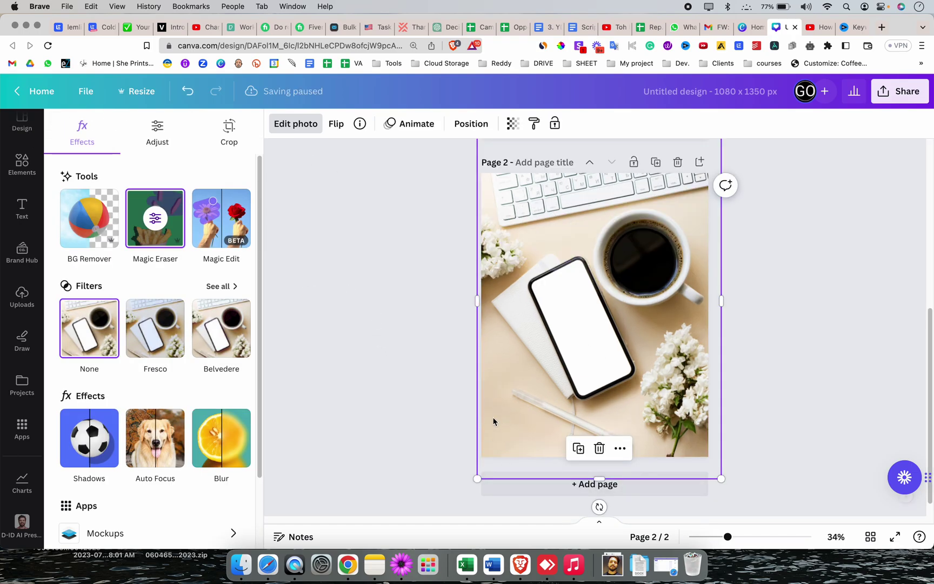
click(403, 404)
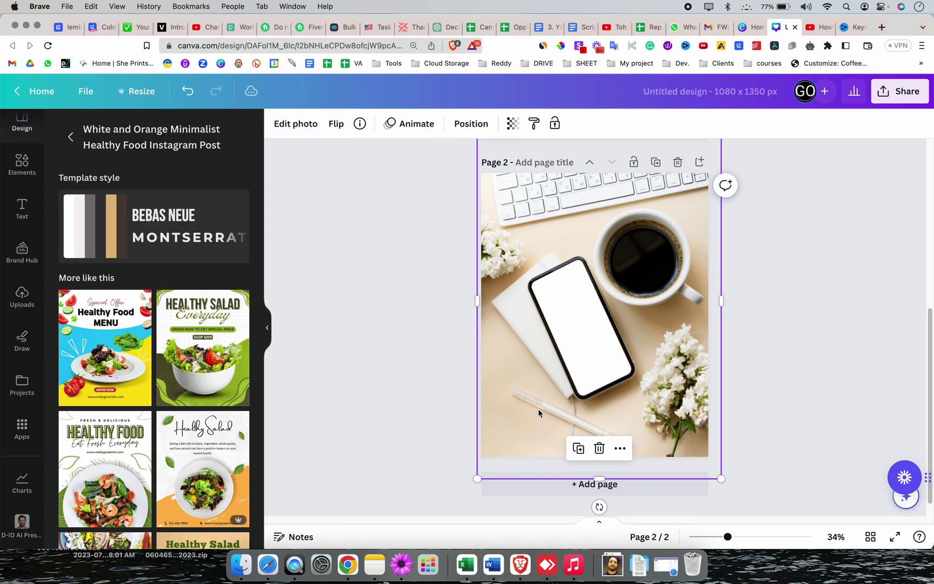
Deselect the desk photo, return to Page 1 and select the salad bowl picture.
click(807, 393)
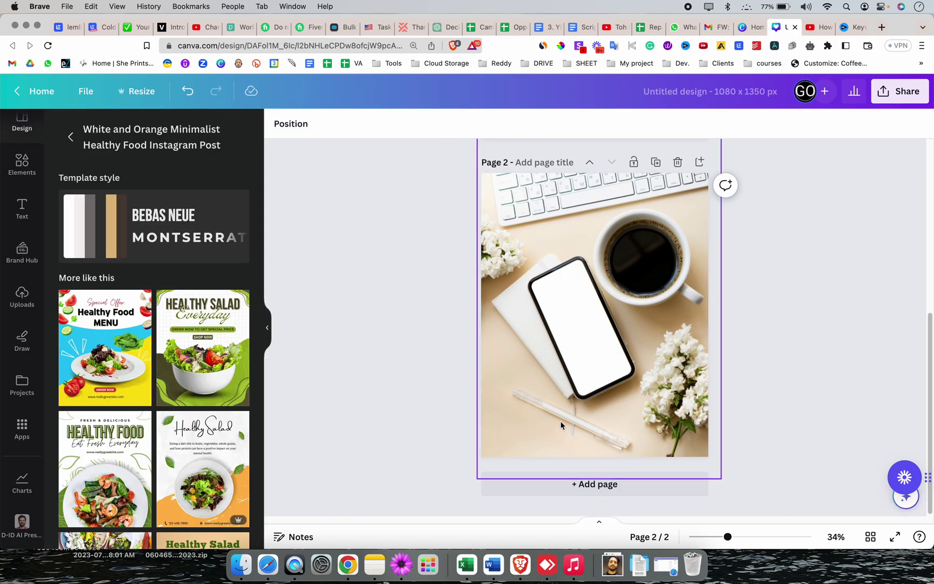
scroll(532, 433, up, 1)
scroll(522, 439, down, 1)
scroll(546, 415, up, 1)
scroll(545, 423, down, 1)
scroll(545, 422, up, 5)
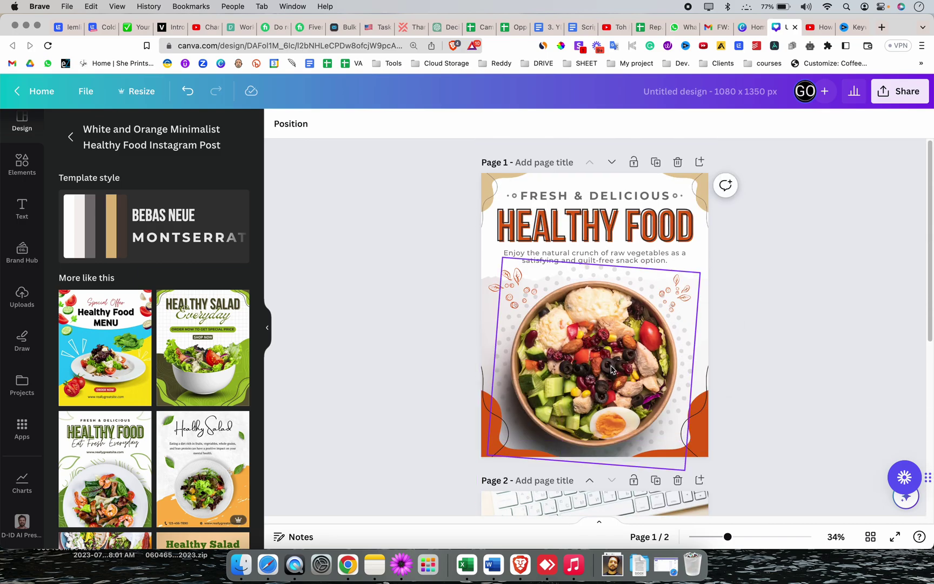
click(612, 370)
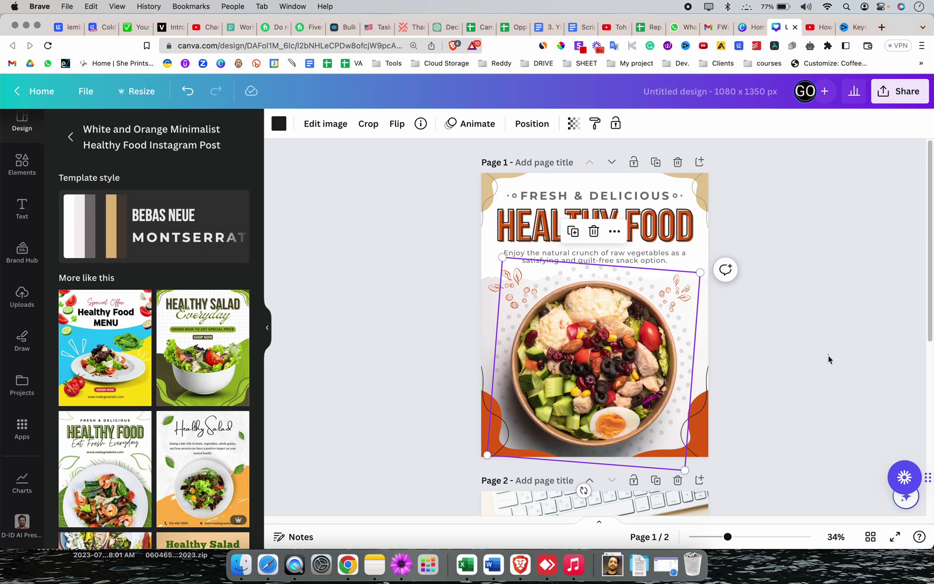
click(828, 356)
click(595, 379)
Open the Edit photo effects and AI tools for the Healthy Food salad picture.
click(326, 124)
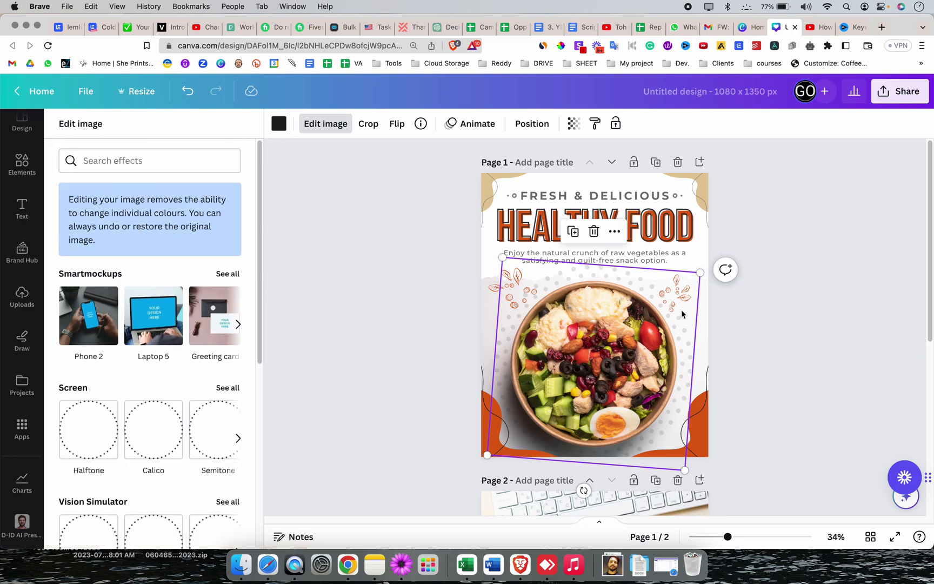
click(811, 335)
click(617, 346)
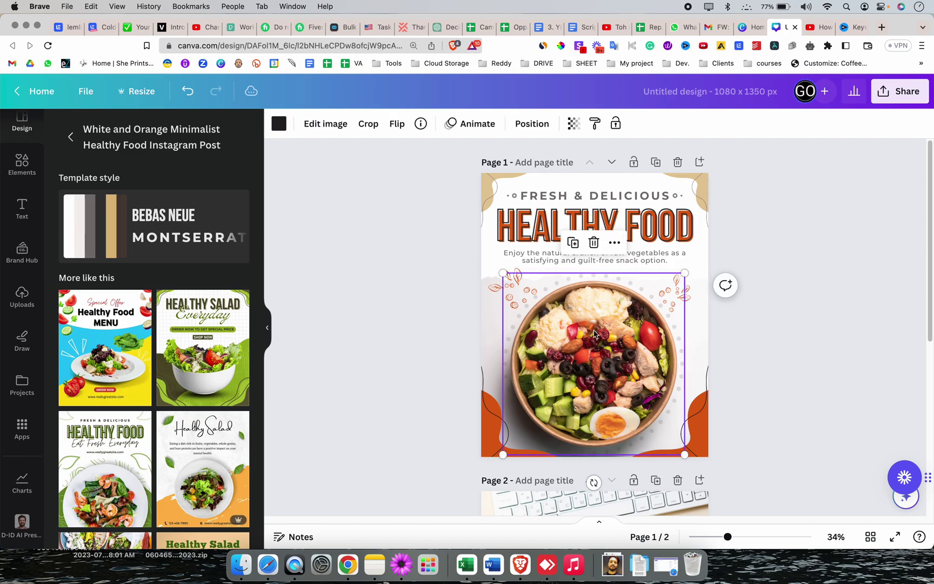
click(920, 339)
click(609, 359)
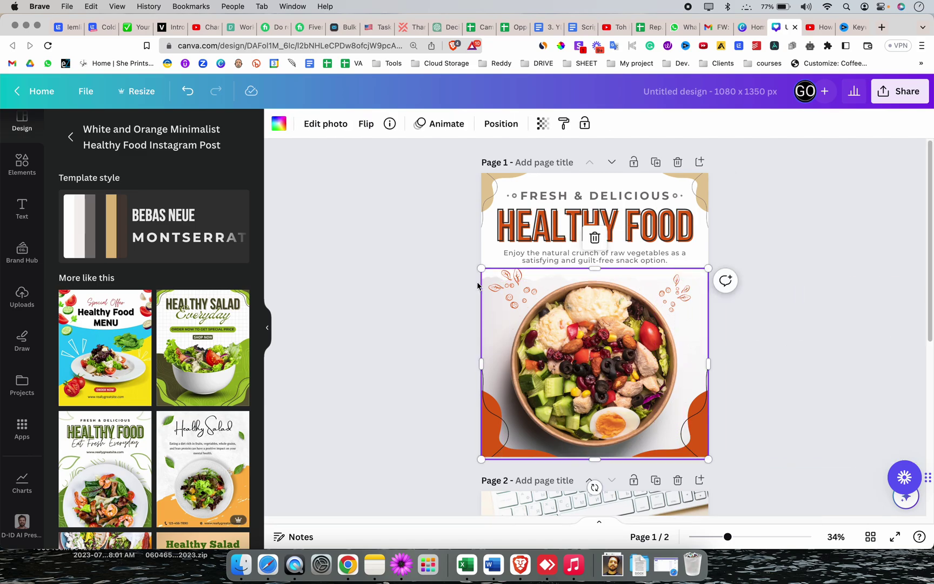
click(342, 126)
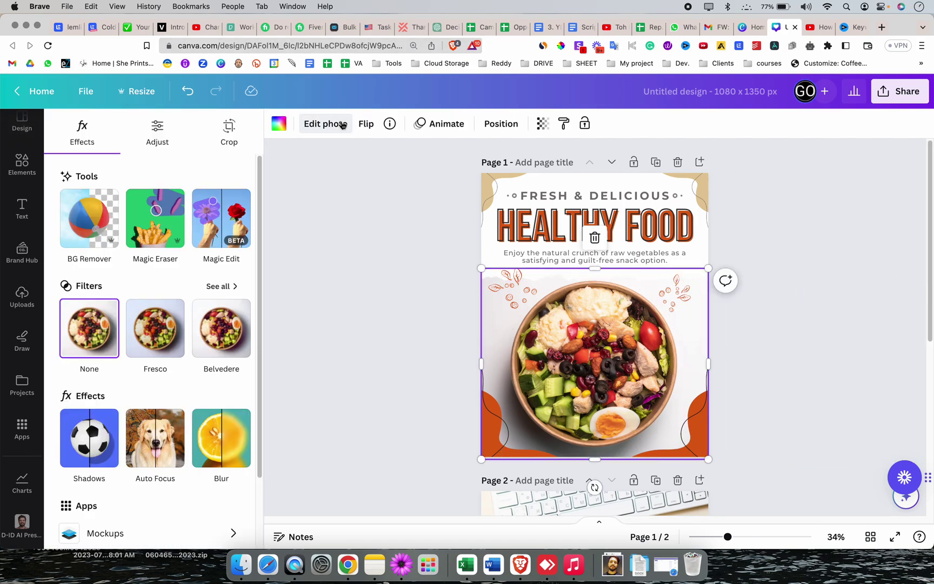
Start Magic Edit, set the brush size to 100, and brush over the salad in the bowl.
click(214, 222)
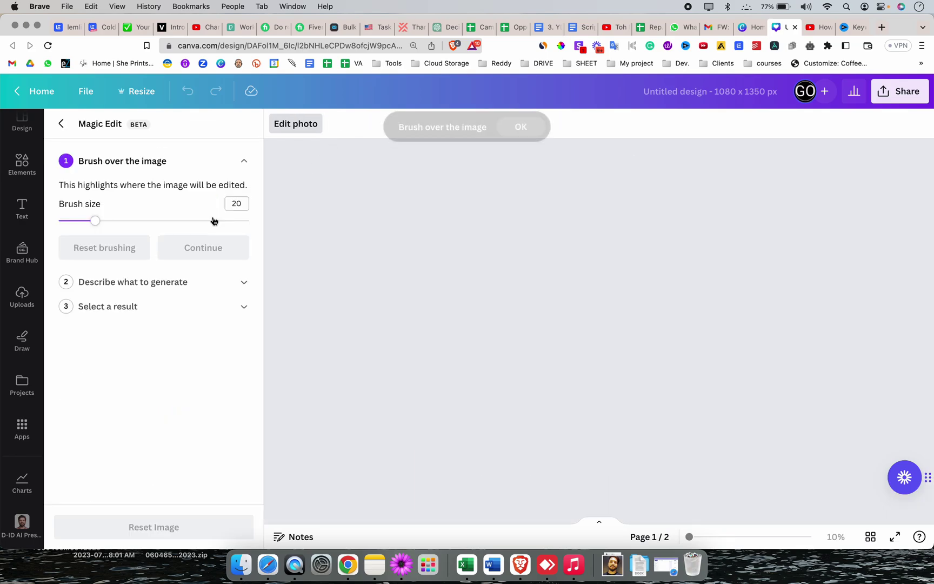
drag(100, 223, 249, 222)
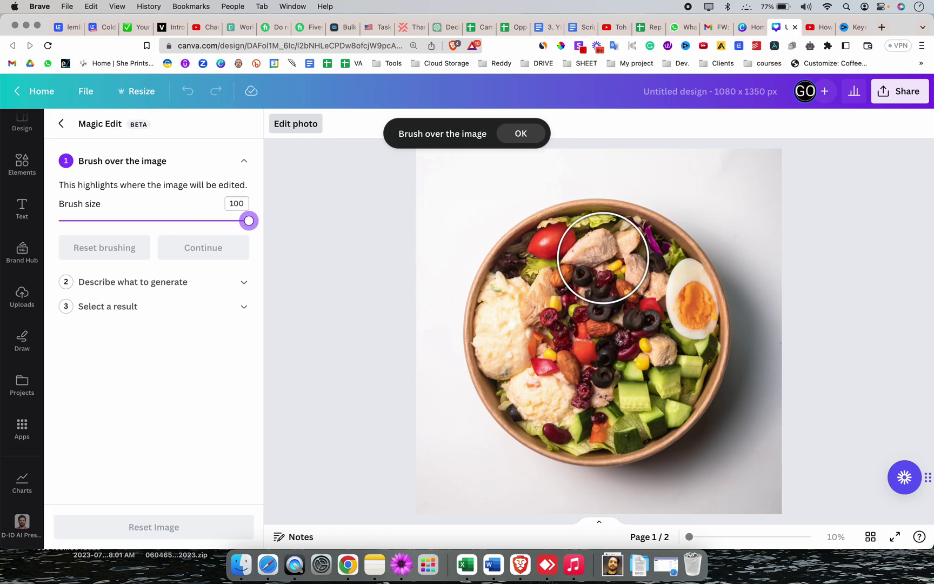
mouse_move(602, 255)
mouse_down()
mouse_move(531, 284)
mouse_move(514, 331)
mouse_move(521, 358)
mouse_move(562, 407)
mouse_move(618, 414)
mouse_move(660, 382)
mouse_move(681, 334)
mouse_move(660, 279)
mouse_move(619, 254)
mouse_move(546, 324)
mouse_move(557, 385)
mouse_move(573, 352)
mouse_move(621, 329)
mouse_up()
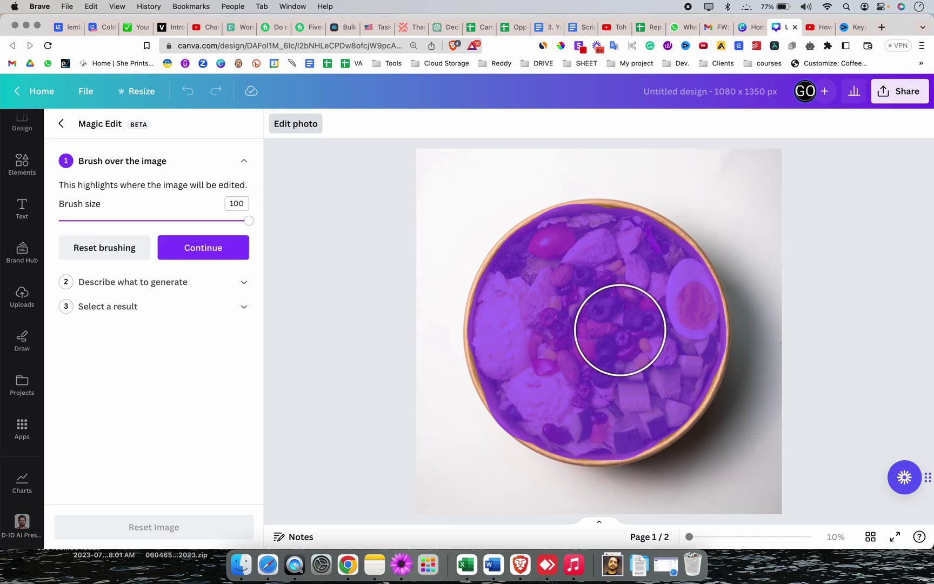
Continue to the prompt, enter 'bananas', and generate replacement options.
click(191, 244)
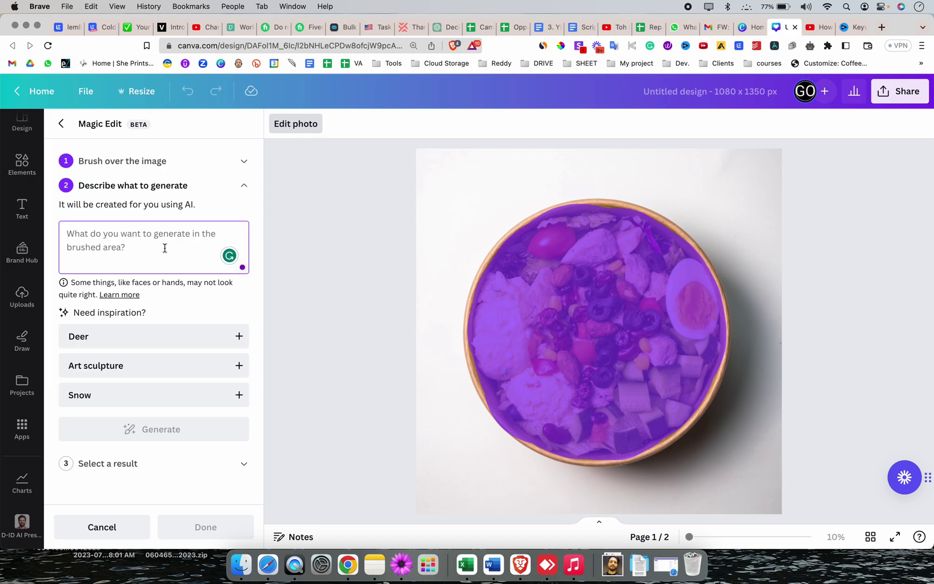
text(bananas)
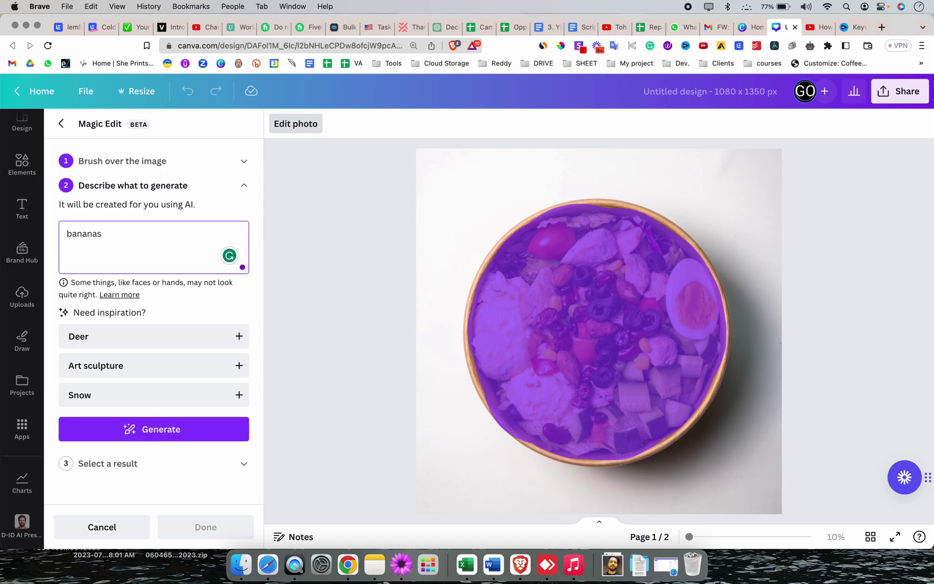
click(190, 433)
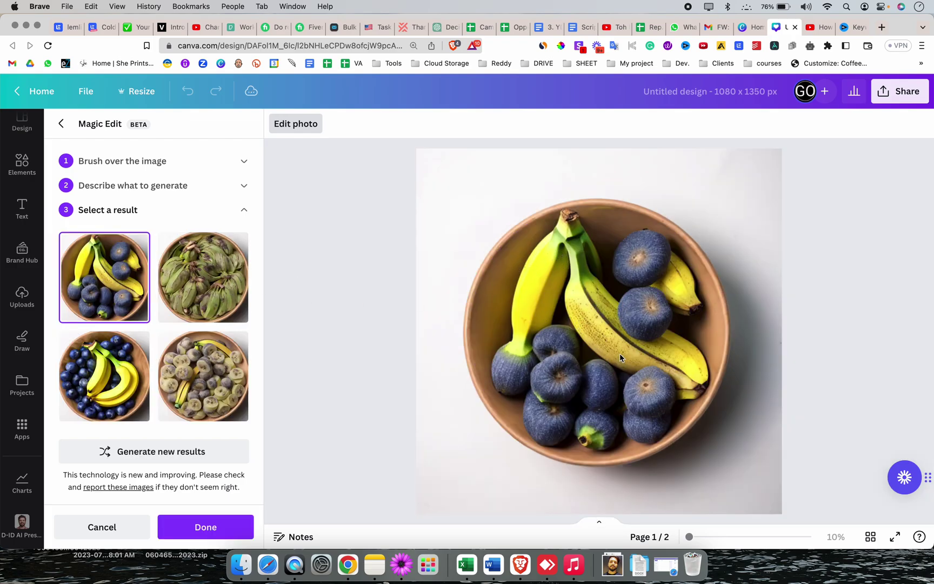
Compare the four banana results and choose the bananas with blueberries option.
click(234, 274)
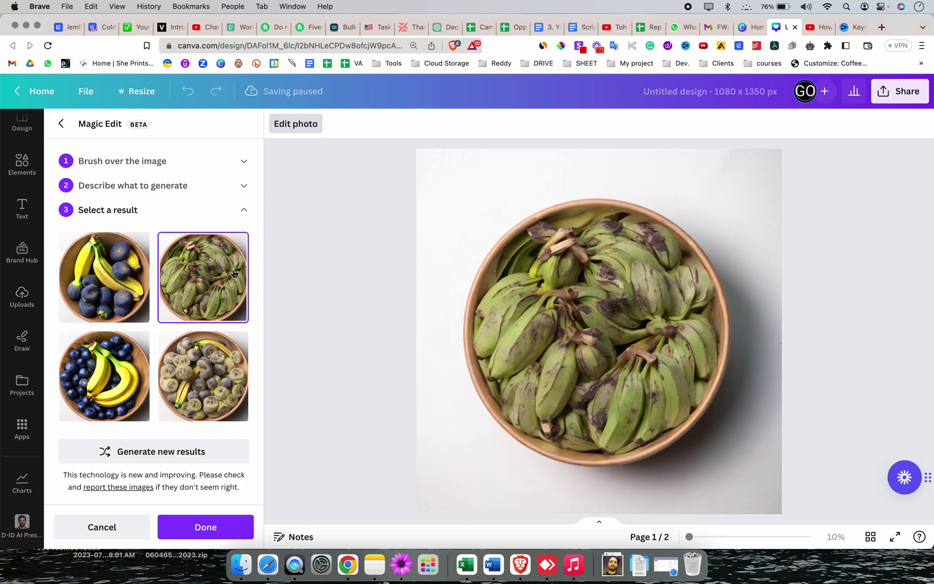
click(122, 363)
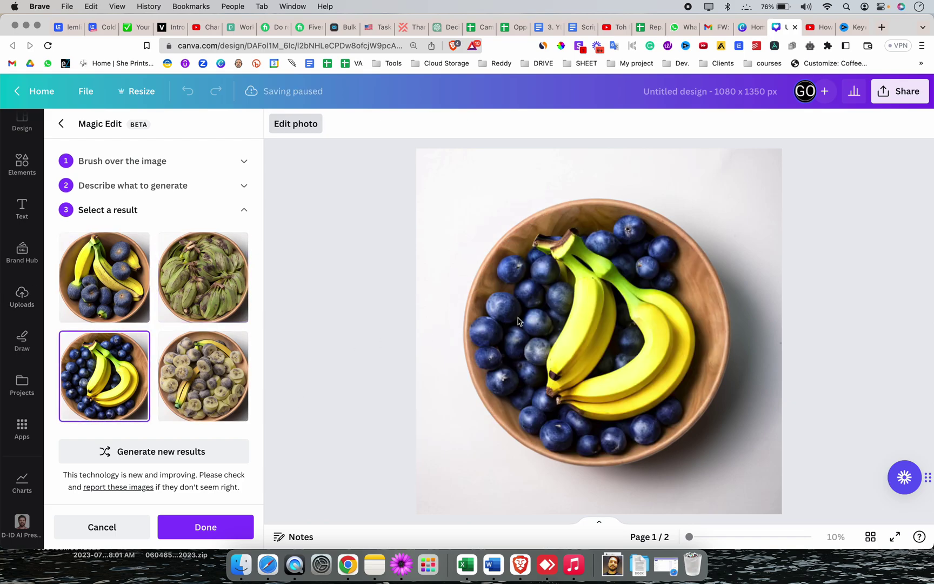
click(217, 379)
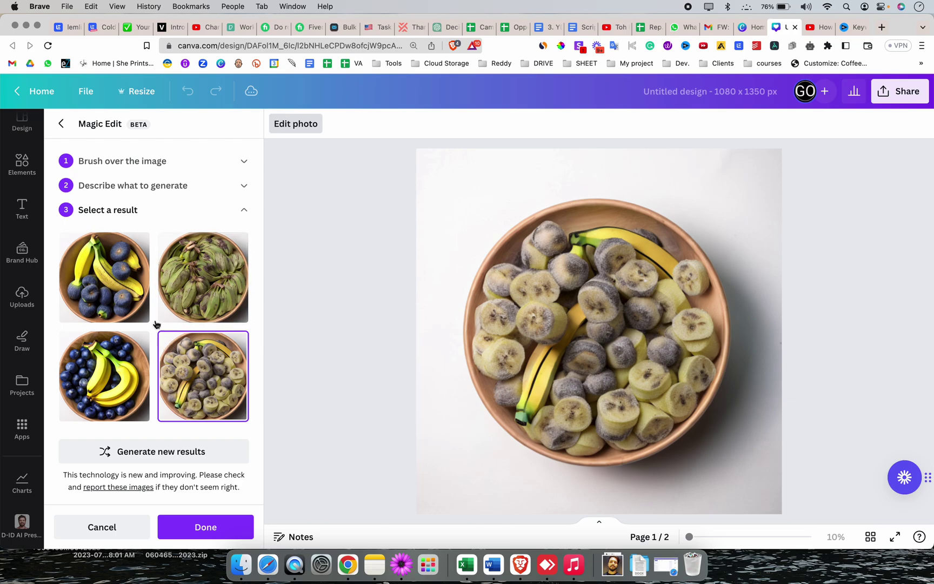
click(110, 296)
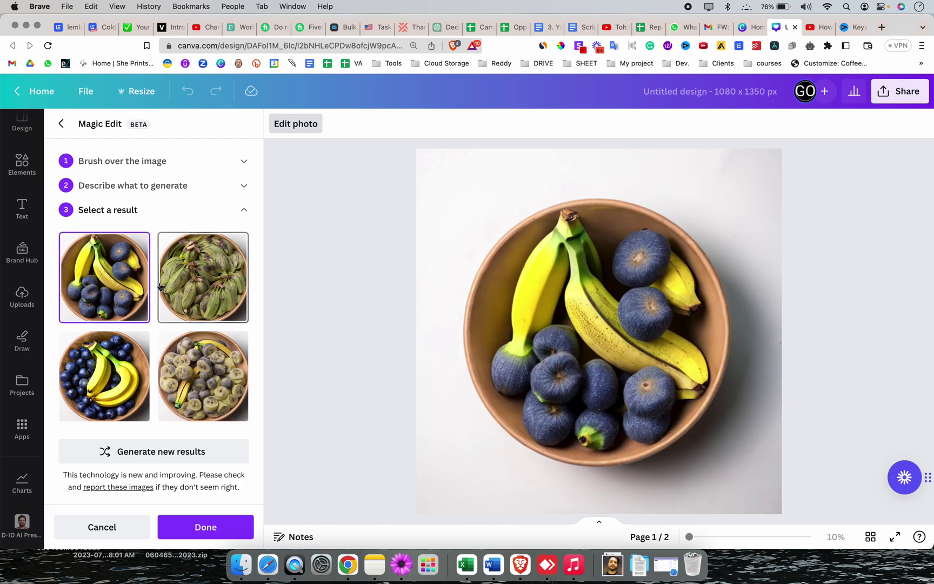
click(161, 287)
click(114, 342)
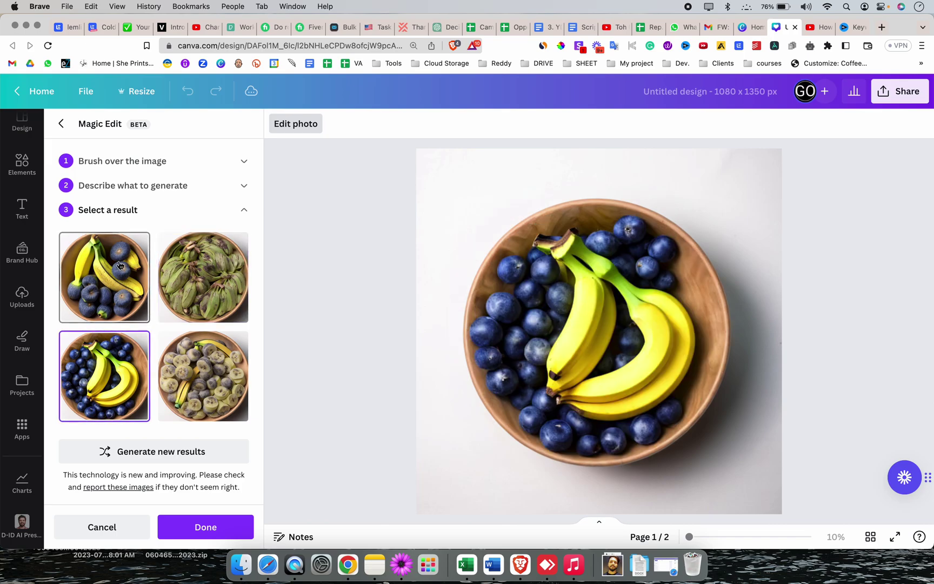
click(173, 273)
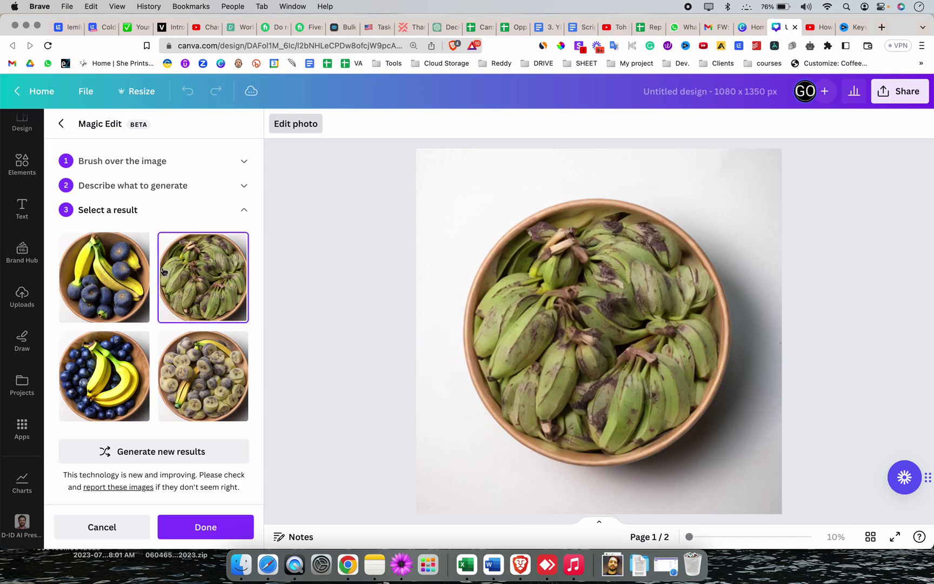
click(140, 271)
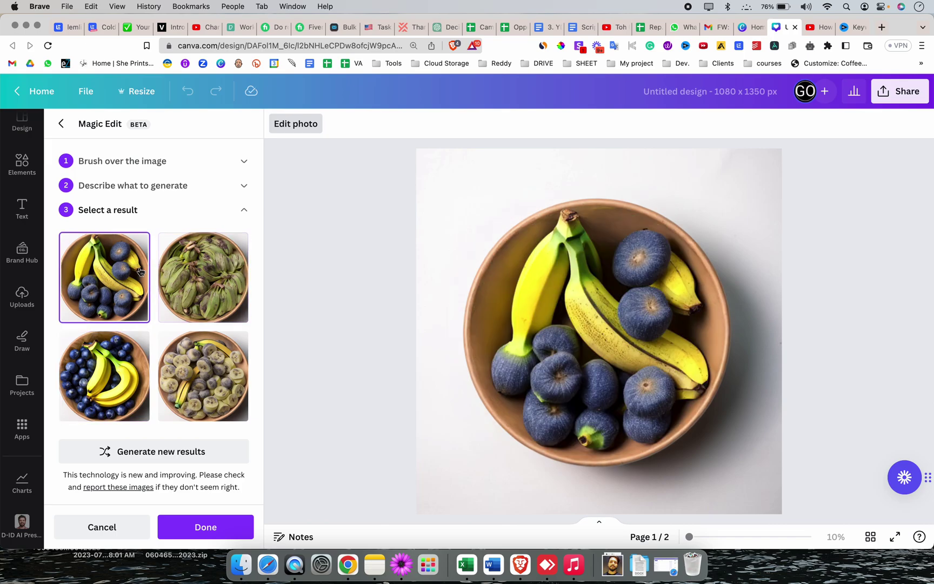
click(168, 269)
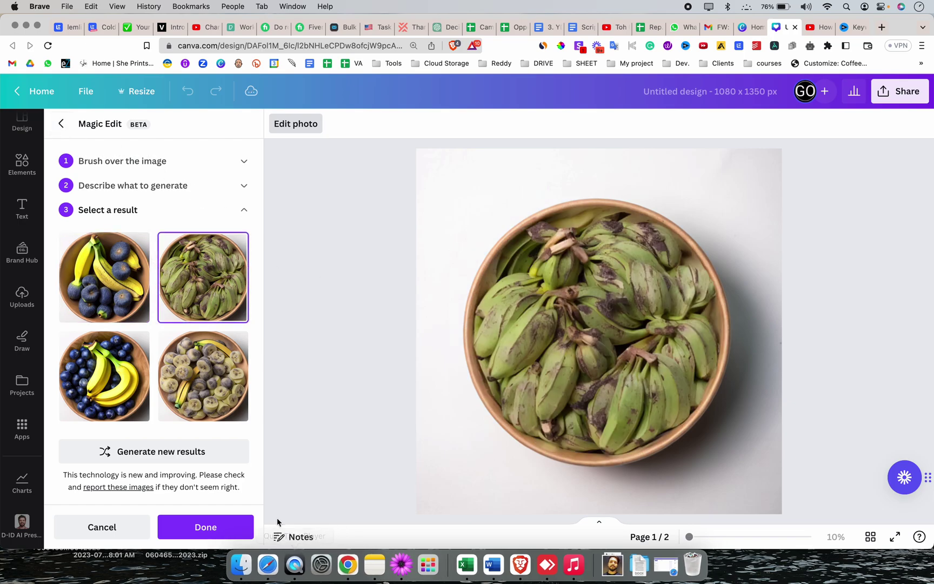
click(130, 312)
click(120, 333)
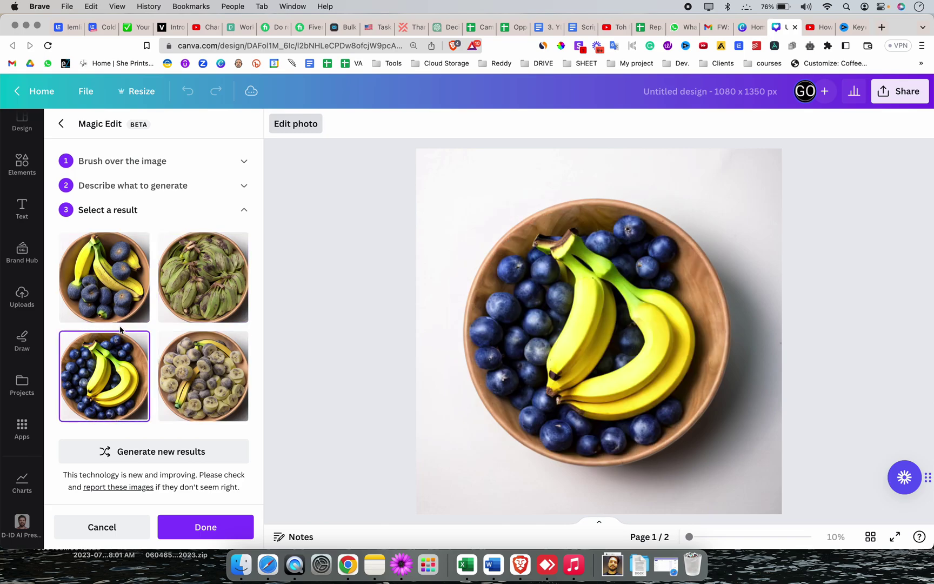
click(93, 277)
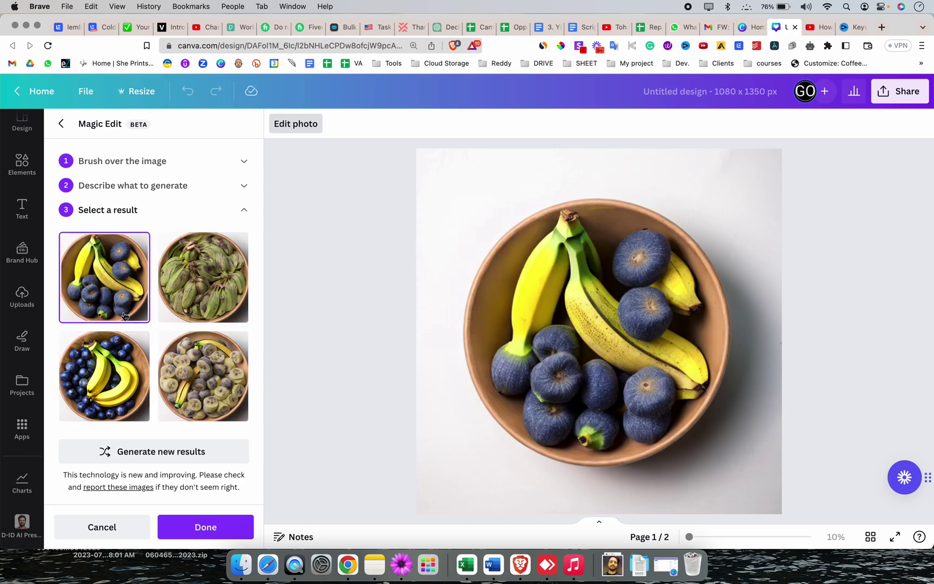
click(123, 336)
Apply the bananas-and-blueberries result, deselect the photo, and scroll through both finished pages.
click(223, 525)
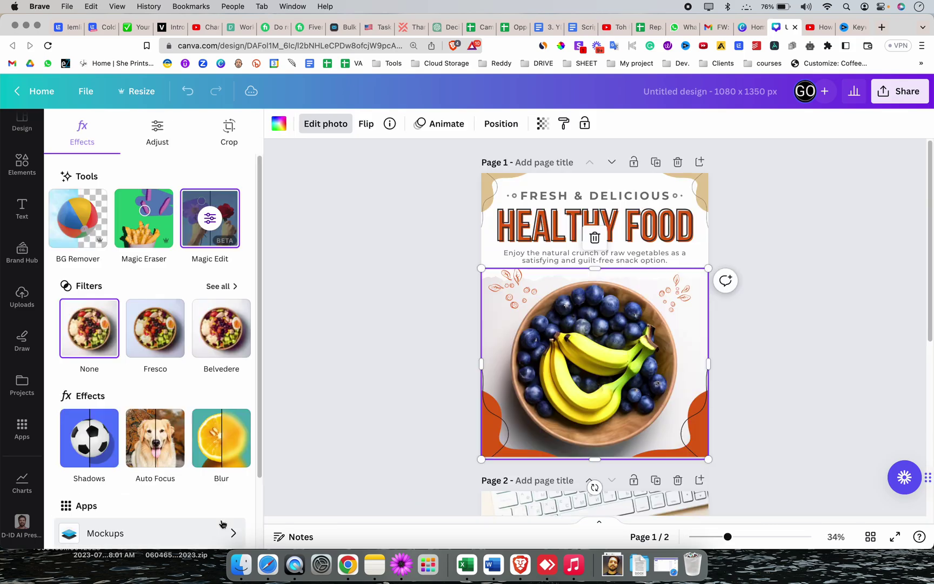
click(744, 325)
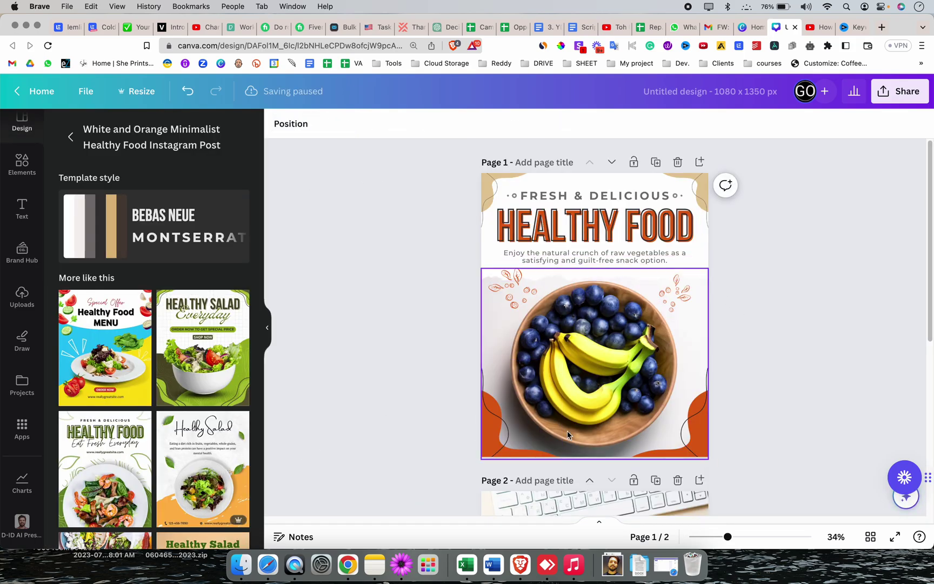
scroll(619, 351, down, 5)
scroll(619, 352, up, 4)
scroll(618, 351, up, 2)
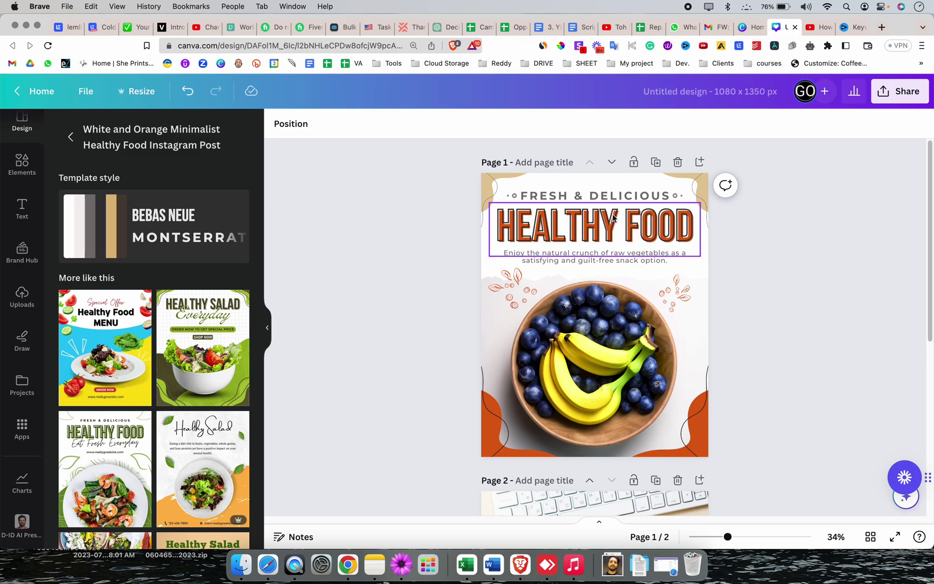
scroll(622, 216, down, 6)
scroll(621, 270, up, 6)
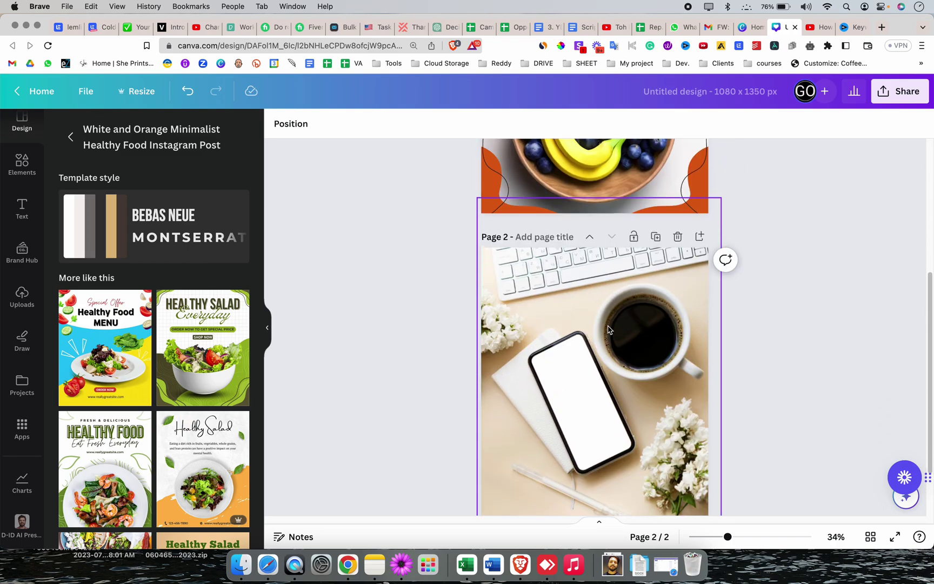